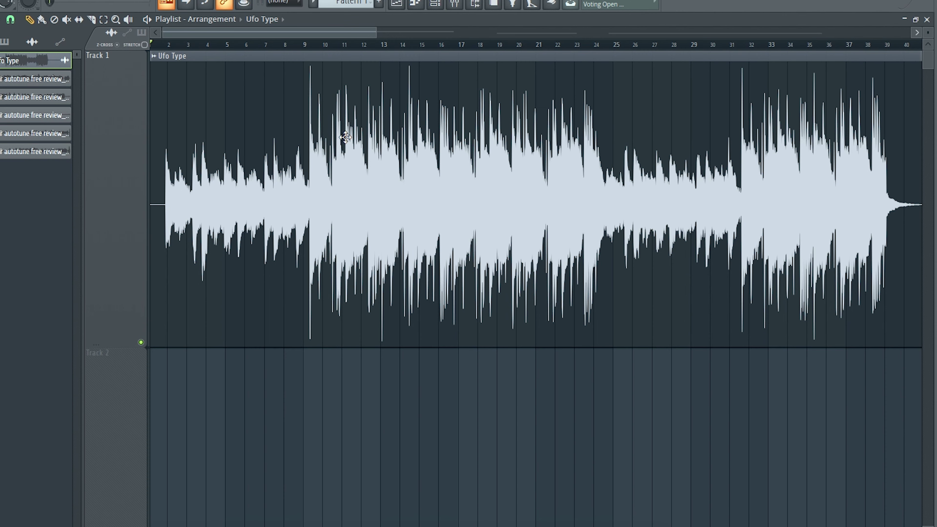
Open the Ufo Type clip's sample in the audio editor.
scroll(266, 100, "up", 2)
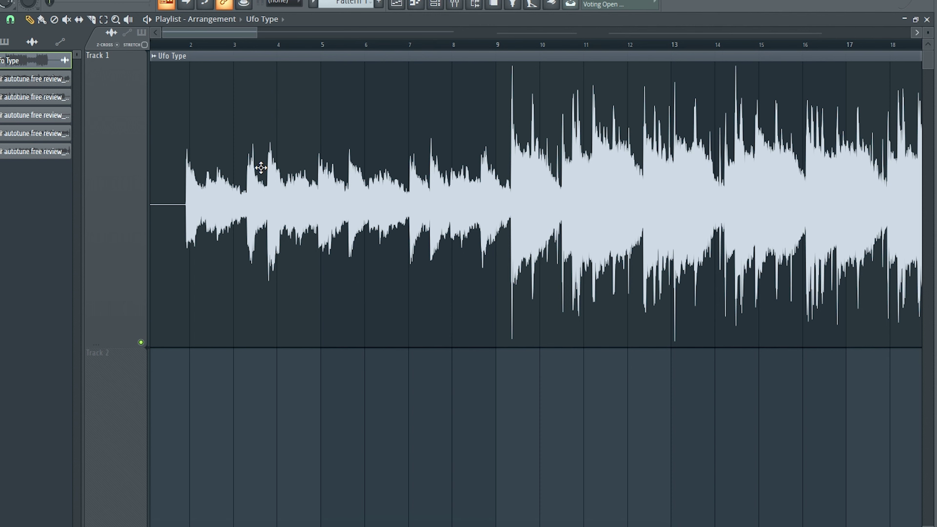
double_click(355, 175)
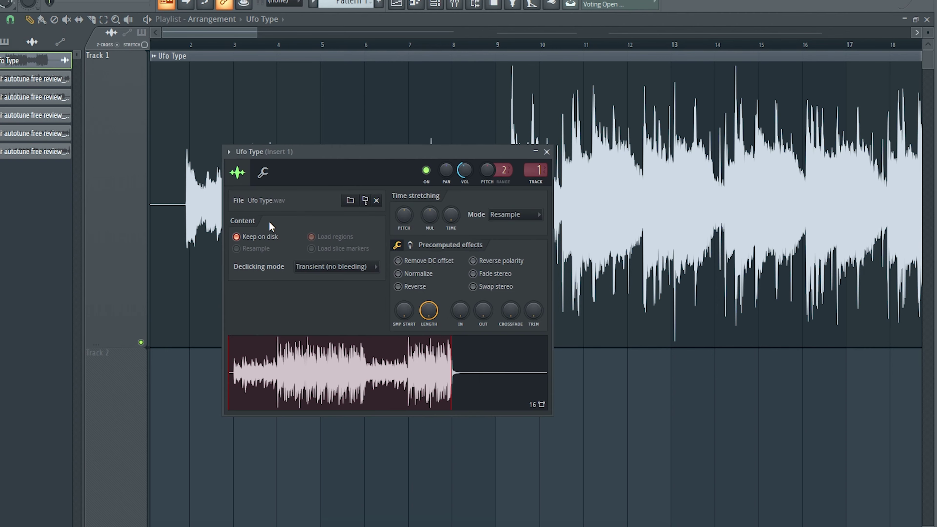
left_click_drag(389, 155, 420, 142)
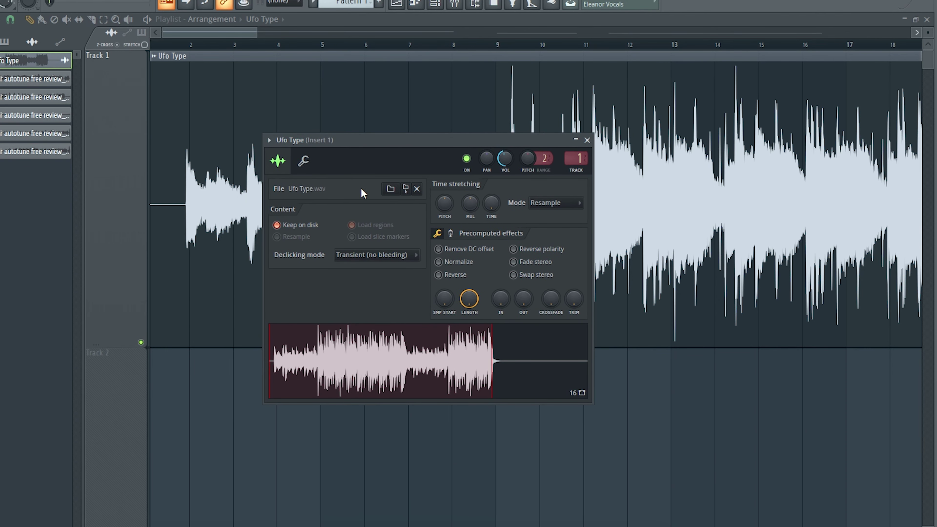
right_click(356, 354)
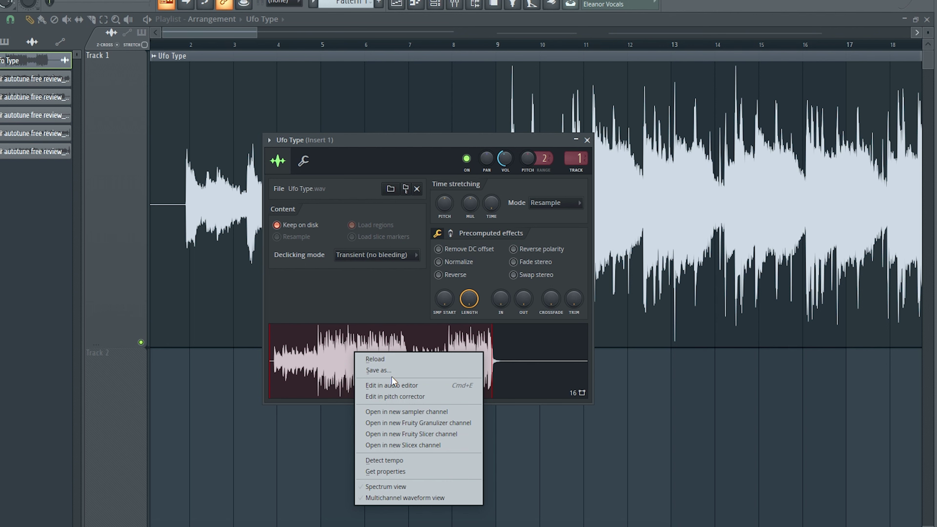
left_click(400, 386)
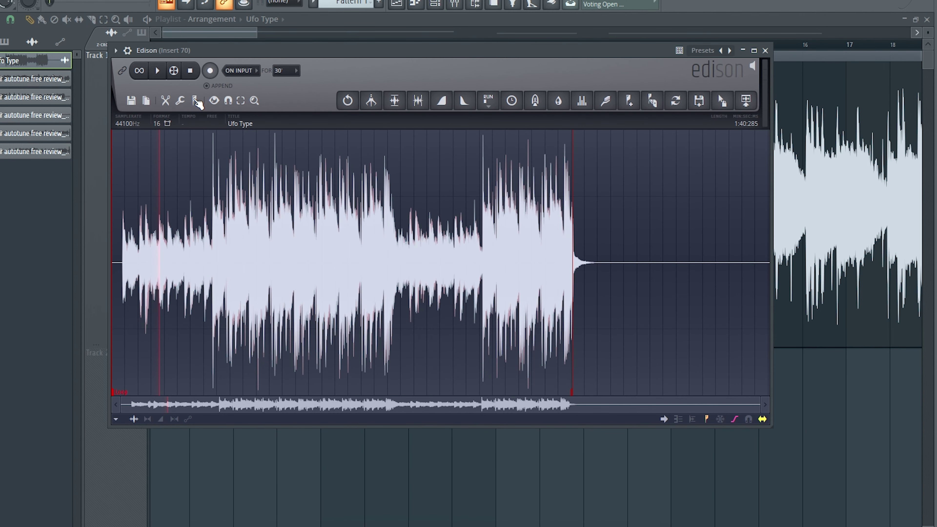
Detect the pitch regions of the Ufo Type sample and examine the note labels at its start.
left_click(196, 101)
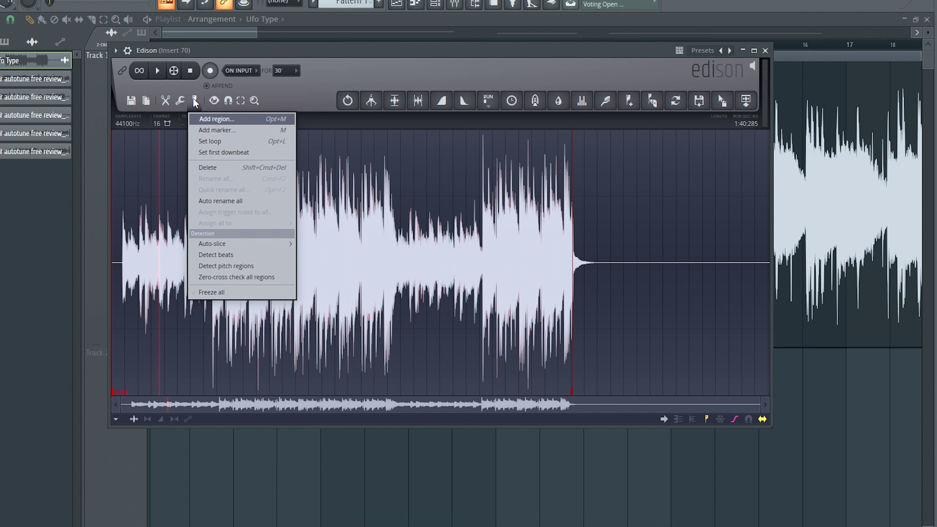
left_click(231, 266)
left_click_drag(759, 406, 141, 406)
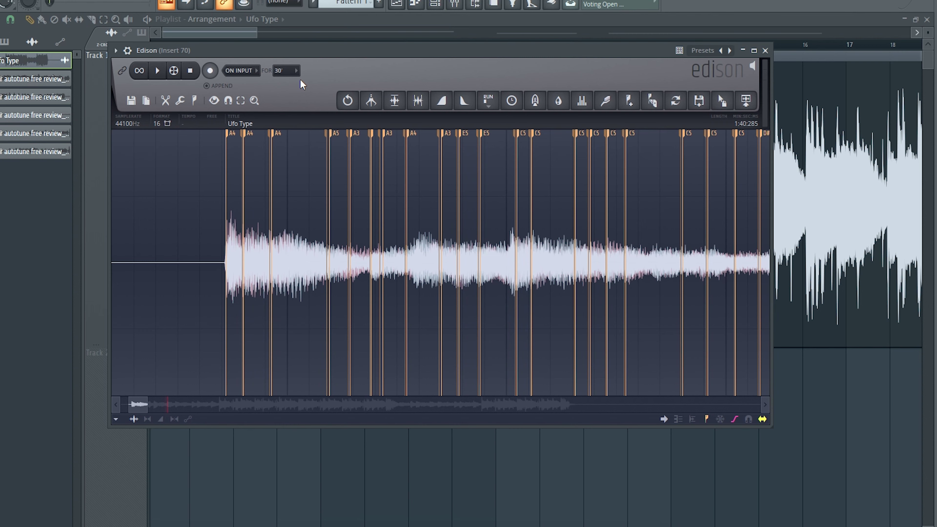
left_click_drag(301, 80, 307, 81)
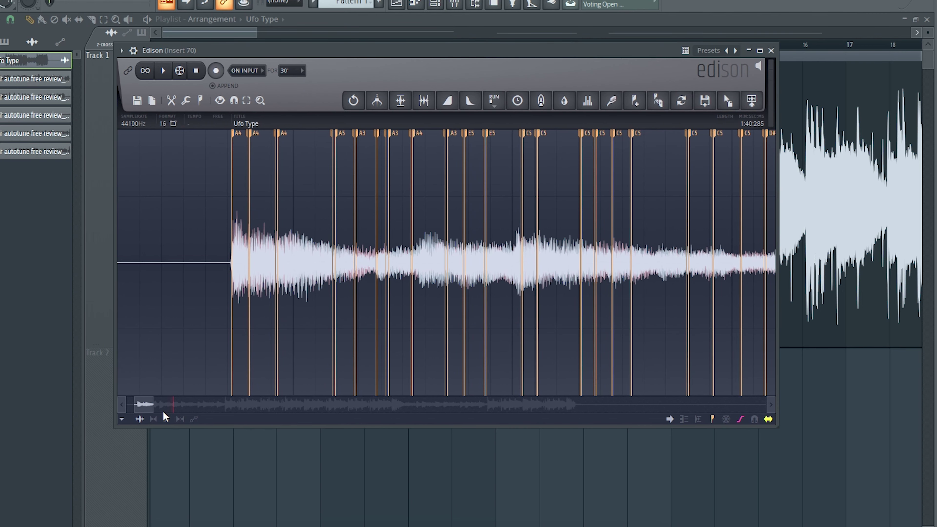
mouse_move(154, 407)
left_mouse_down()
mouse_move(146, 406)
mouse_move(157, 407)
left_mouse_up()
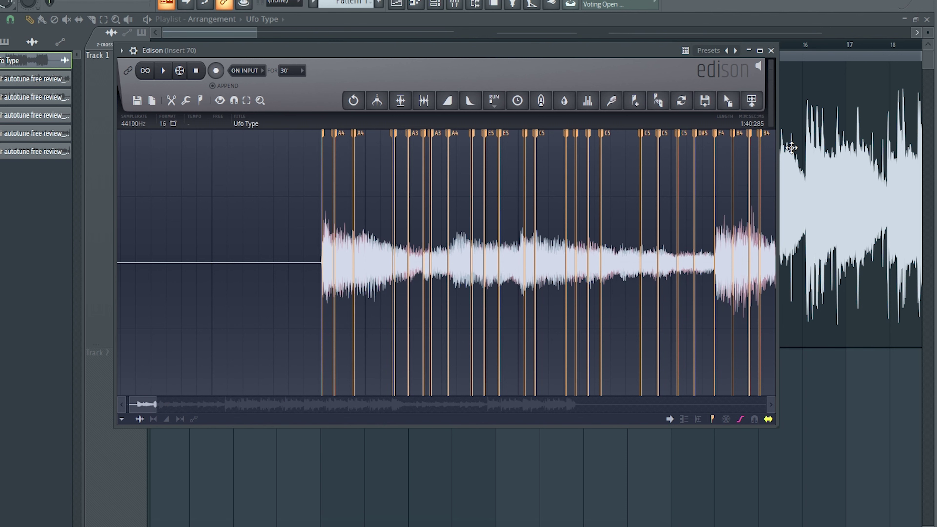
left_click(773, 54)
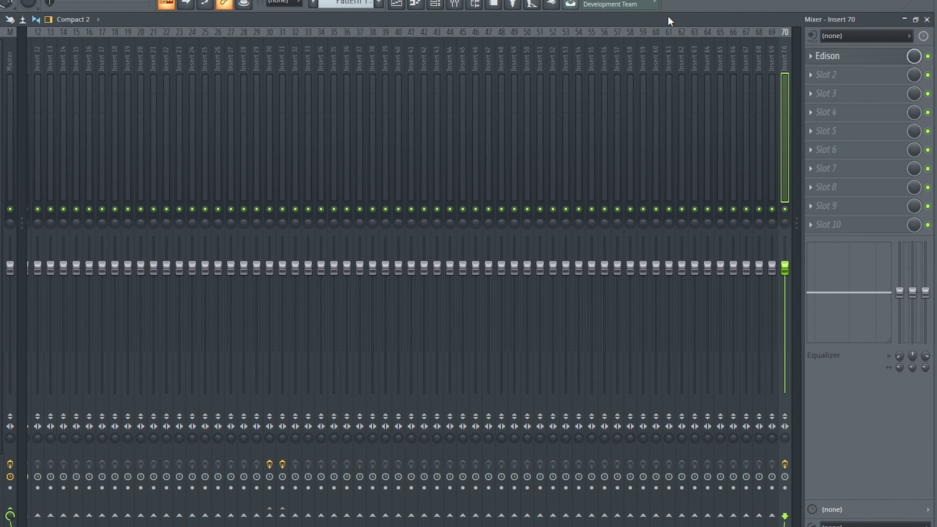
Select Insert 3 in the mixer and open its WaveShell2-VST 9.91 effect.
left_click(62, 67)
scroll(67, 61, "up", 5)
left_click(82, 65)
left_click(59, 61)
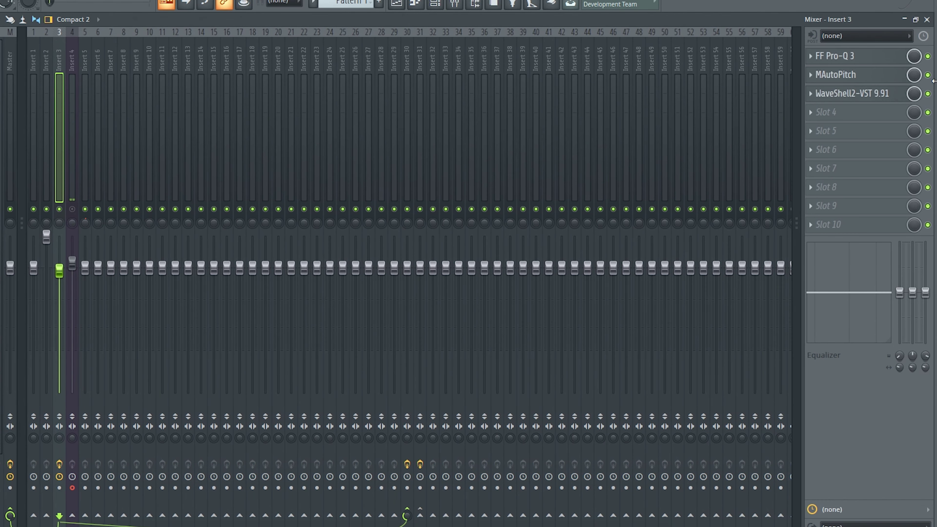
left_click(853, 93)
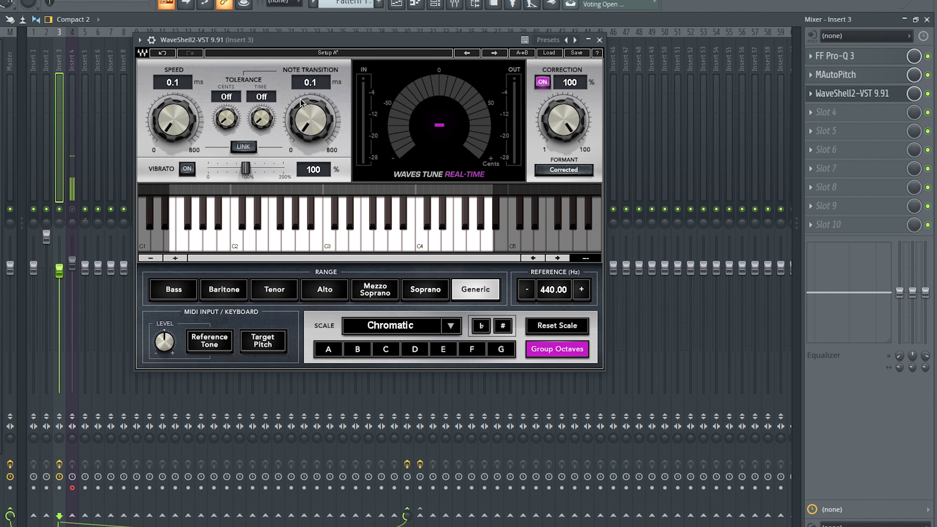
left_click_drag(274, 41, 307, 48)
left_click(206, 126)
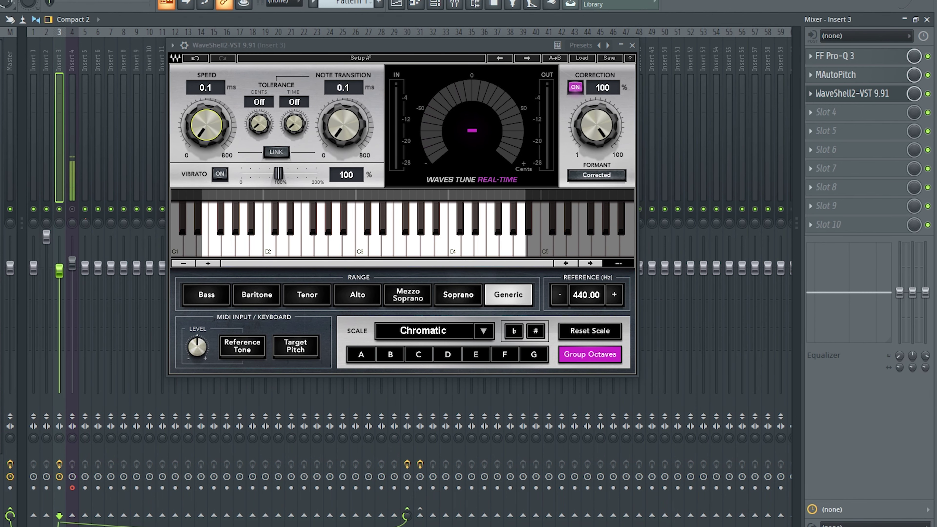
left_click(339, 133)
left_click_drag(352, 43, 352, 36)
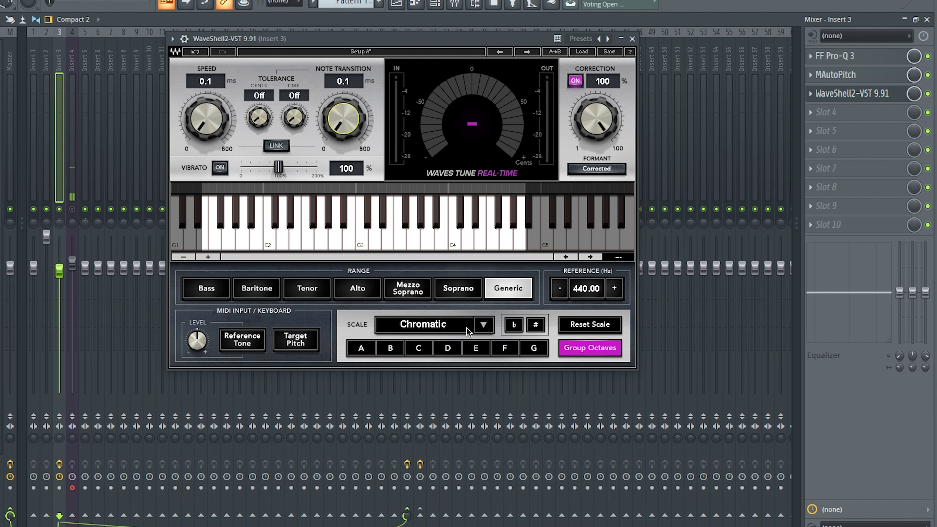
Set the pitch correction key to C with the Major scale in Waves Tune Real-Time.
left_click(419, 351)
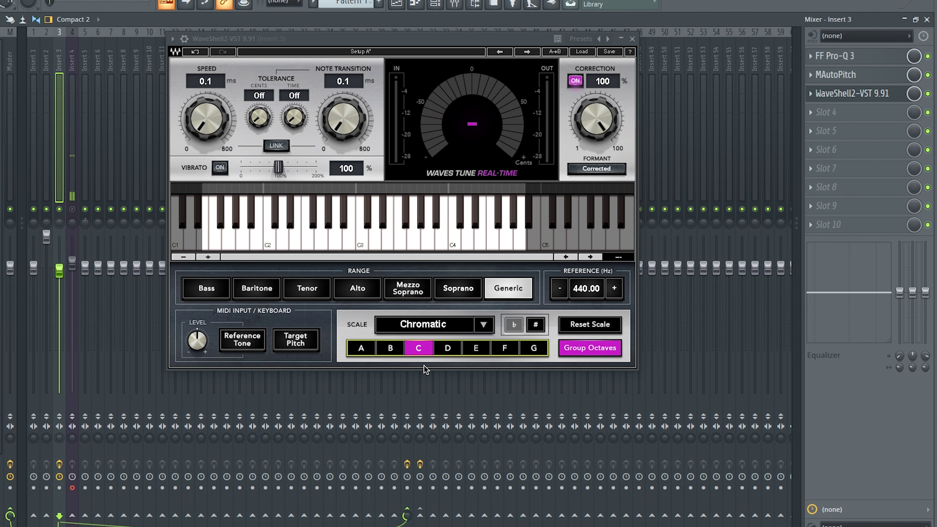
left_click(483, 326)
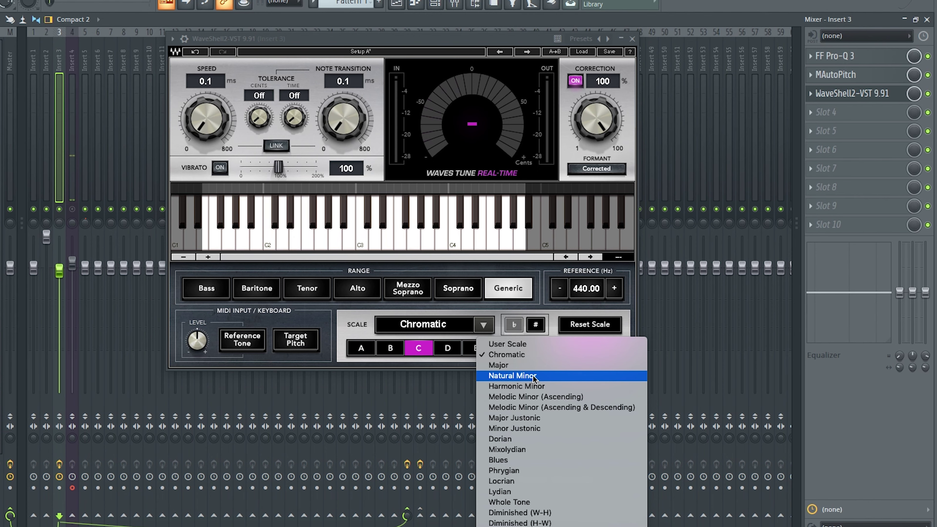
left_click_drag(412, 45, 419, 51)
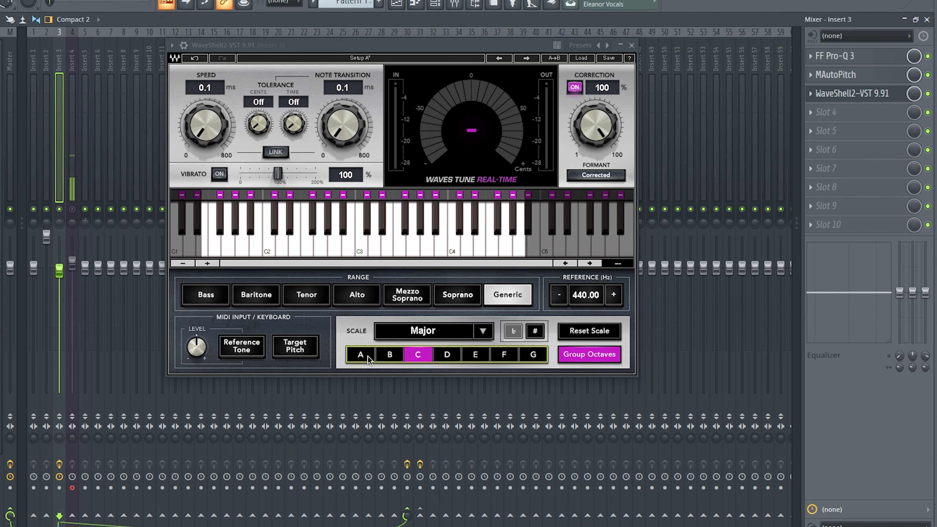
Try the root notes A, B, C and D with the Major scale and return to C.
left_click(360, 356)
left_click(390, 355)
left_click(419, 356)
left_click(447, 355)
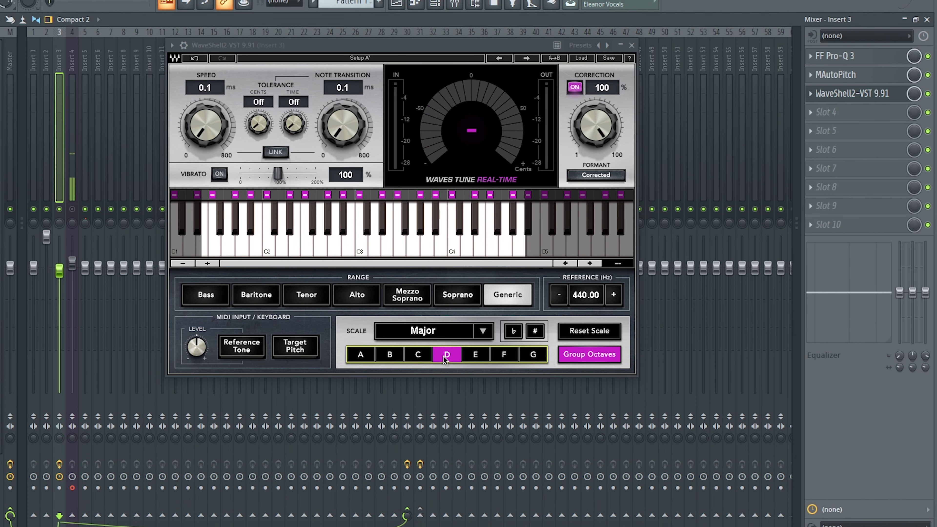
left_click(425, 358)
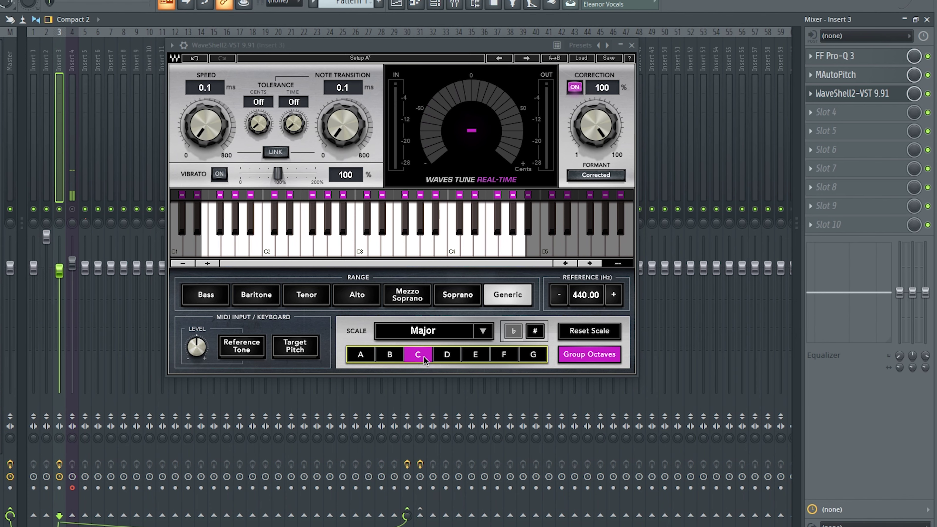
Close the Waves Tune Real-Time window and bring the Playlist back into view.
left_click_drag(350, 44, 331, 49)
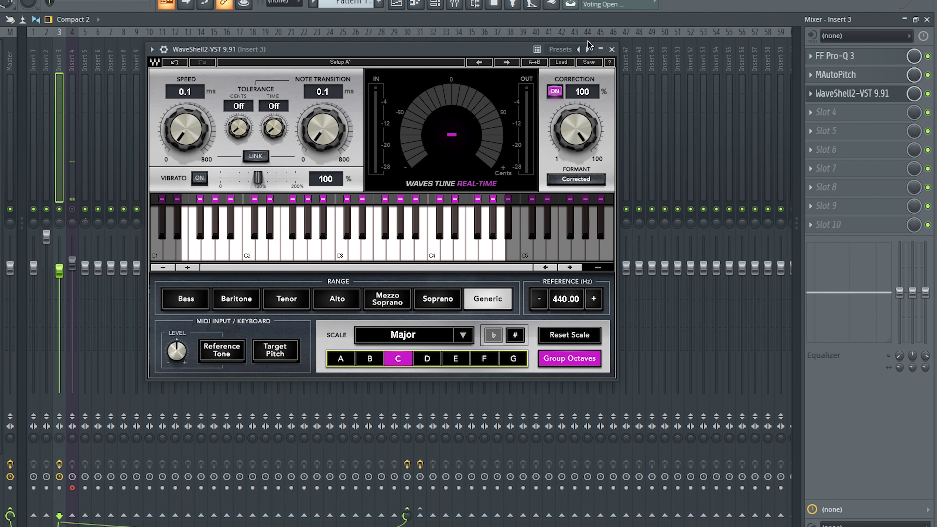
left_click(612, 49)
left_click(397, 3)
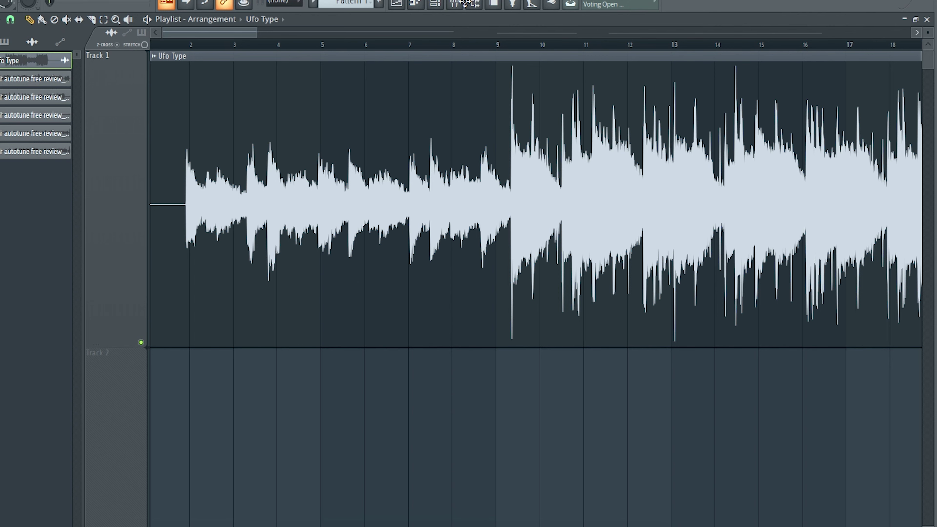
left_click(458, 4)
left_click(459, 5)
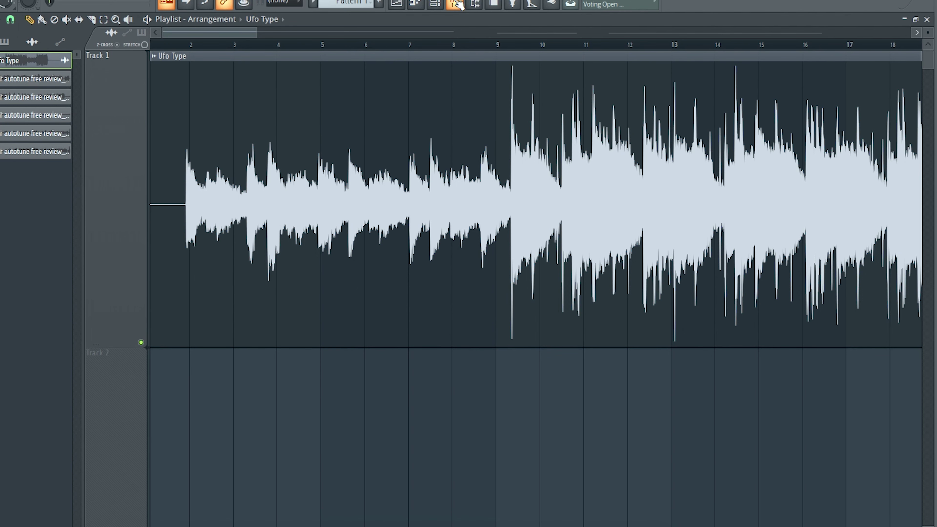